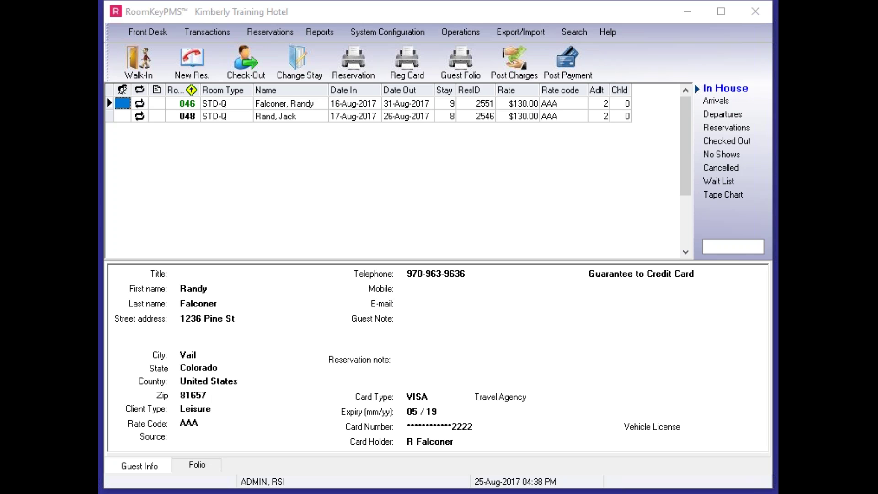
Step: Open the policy configuration and review the RAMSHORN GTD policy's guarantee, deposit, cancellation and modification settings and its policy text
click(396, 31)
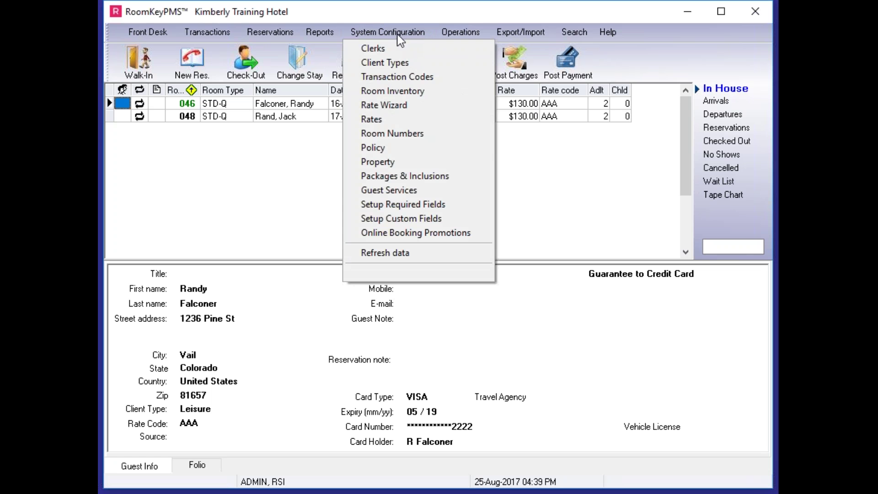
click(378, 153)
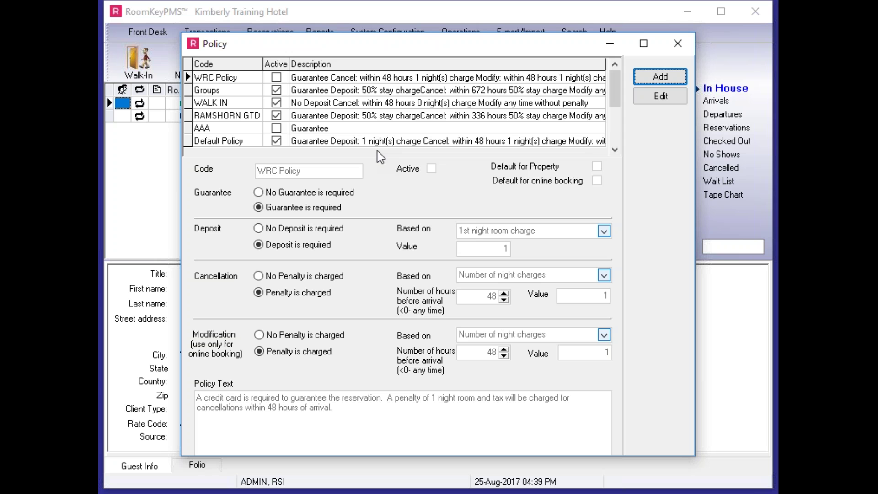
click(212, 117)
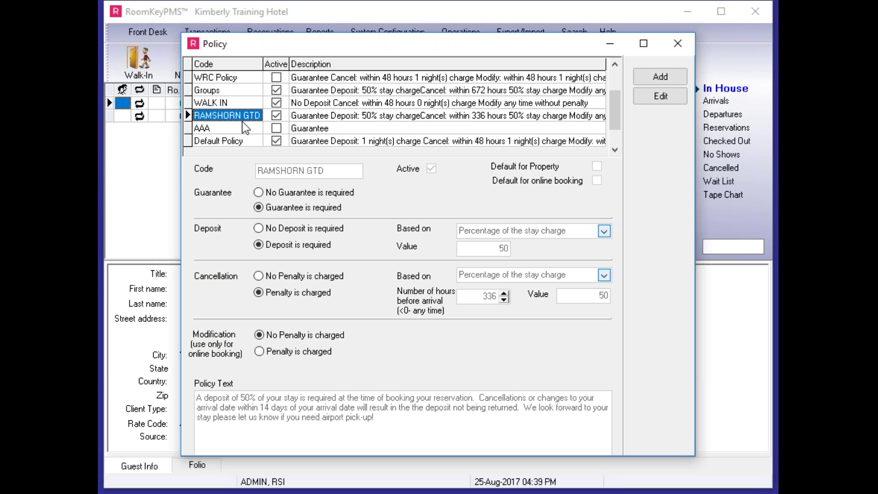
click(652, 96)
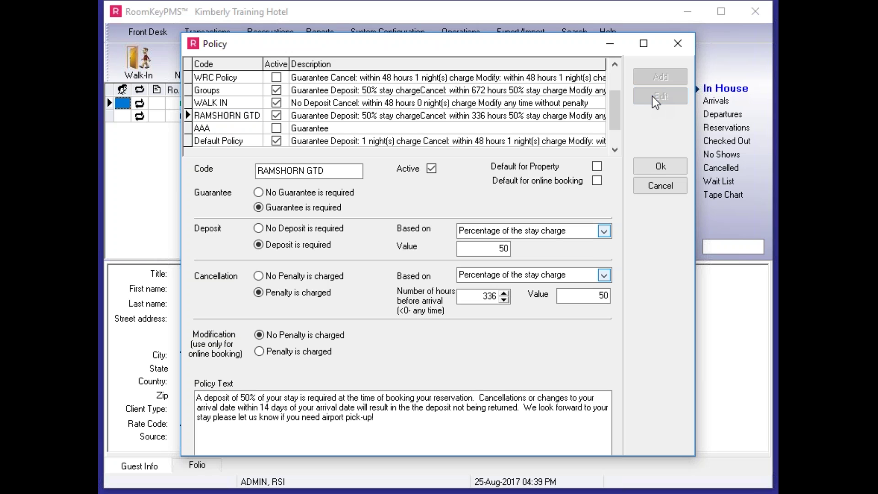
click(663, 186)
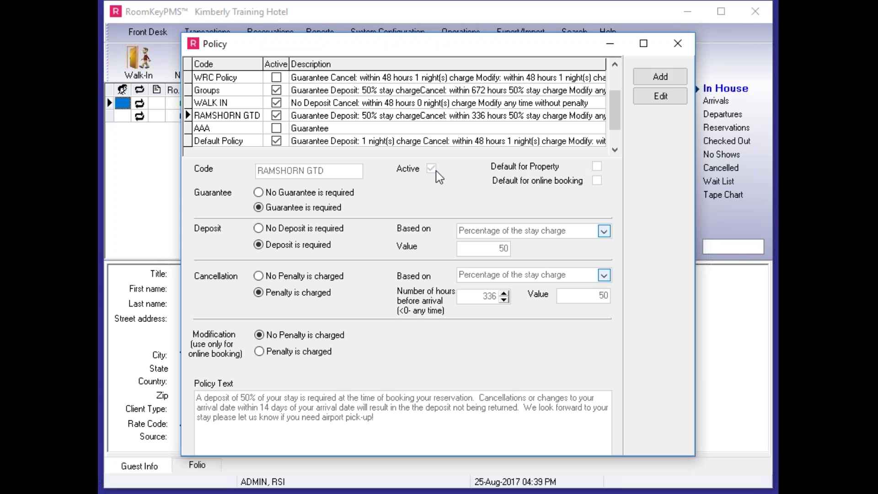
click(666, 94)
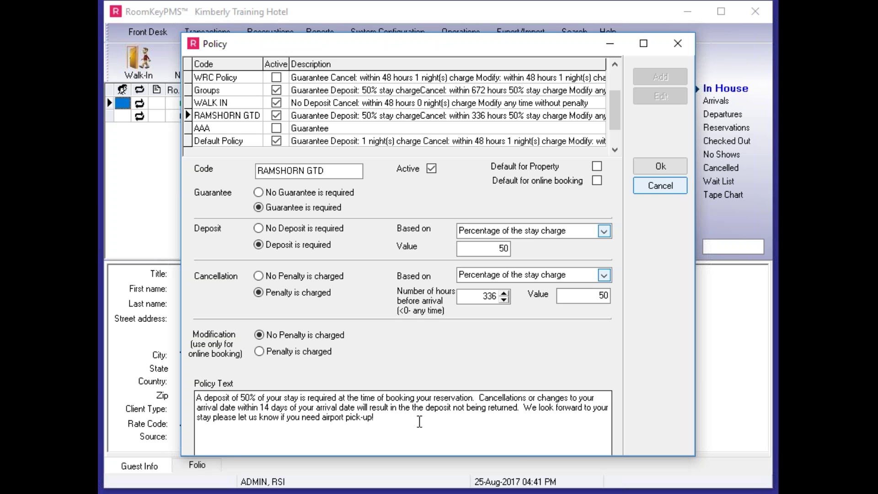
click(655, 167)
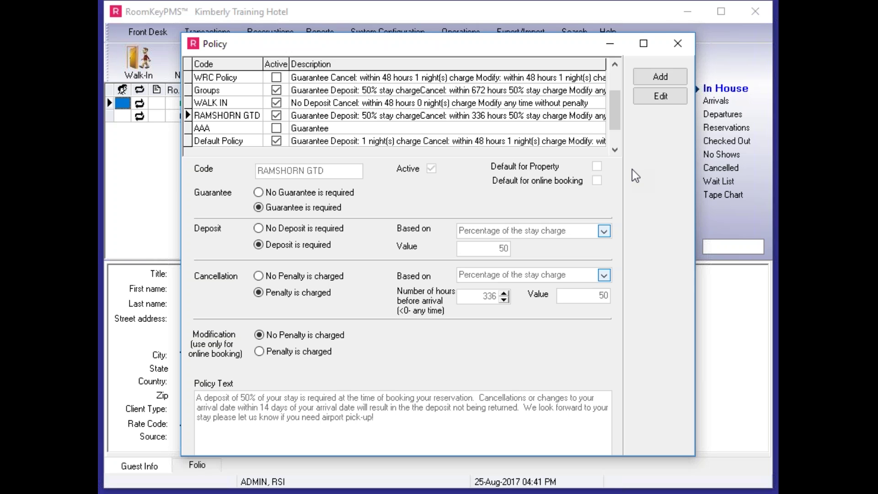
click(676, 50)
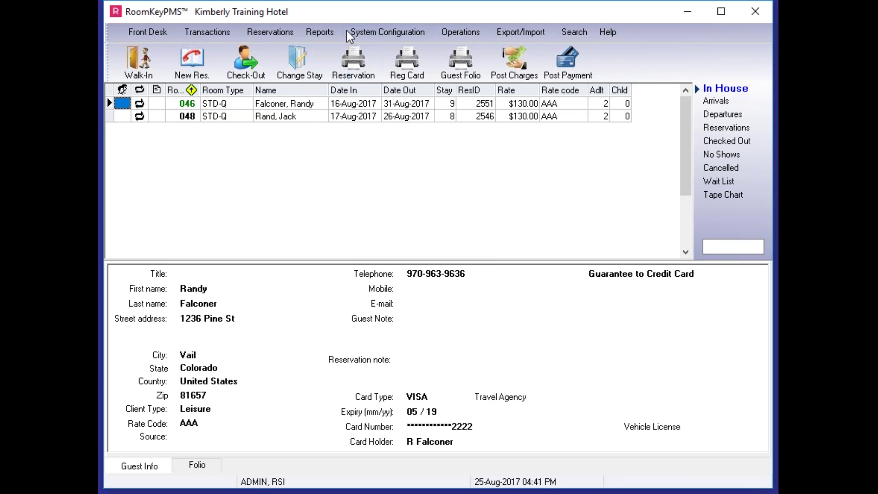
Step: Open the room inventory, select the Villa room type and check its editable details without changing them
click(389, 31)
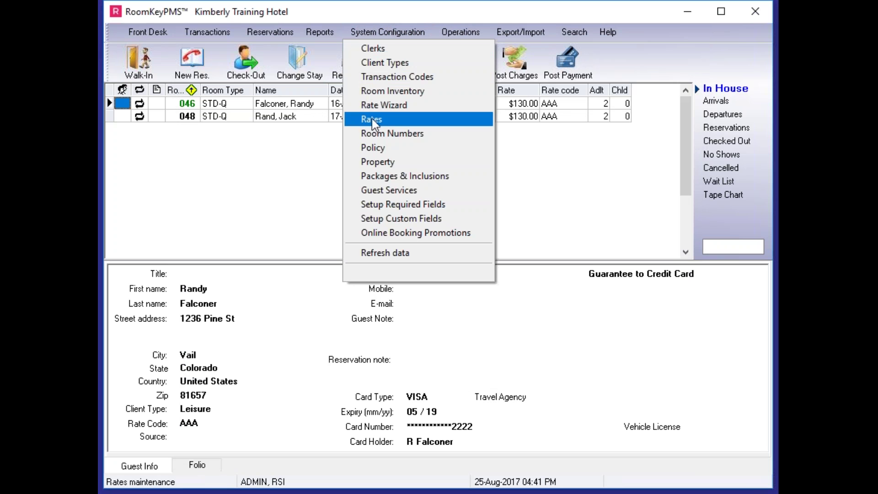
click(381, 90)
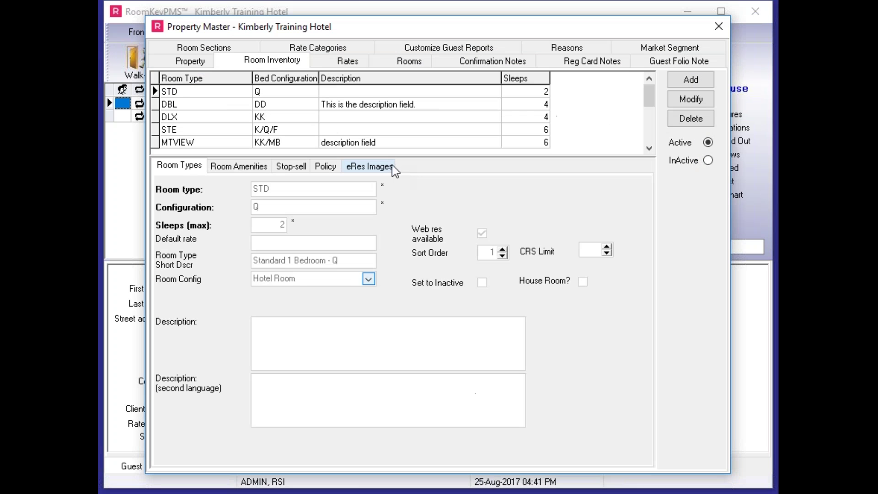
click(155, 103)
key(Down)
key(Down)
key(Down)
key(Down)
key(Down)
key(Down)
key(Down)
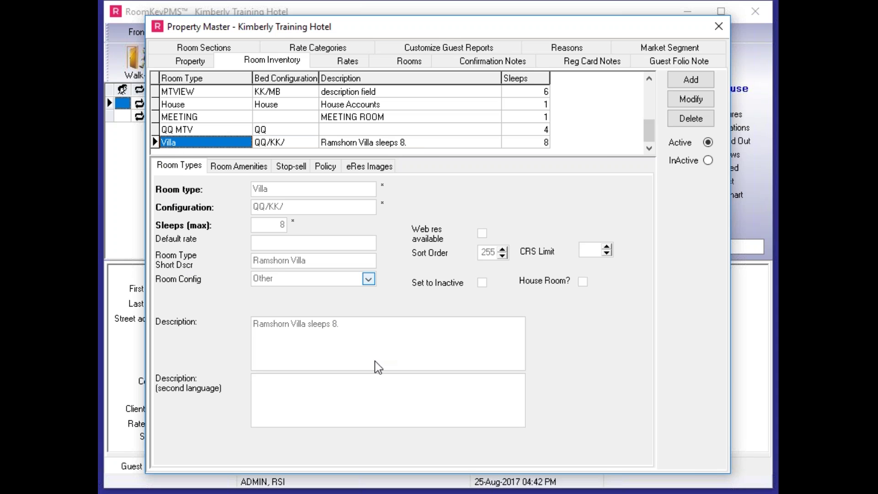
click(695, 97)
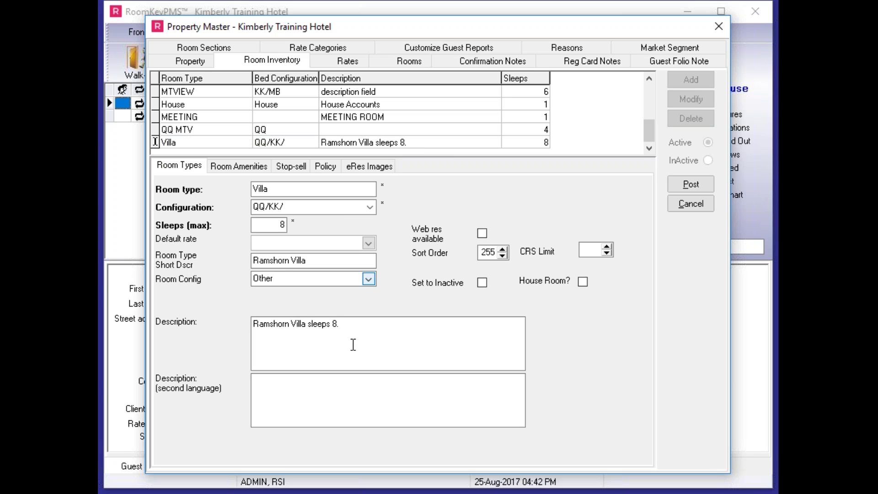
click(704, 205)
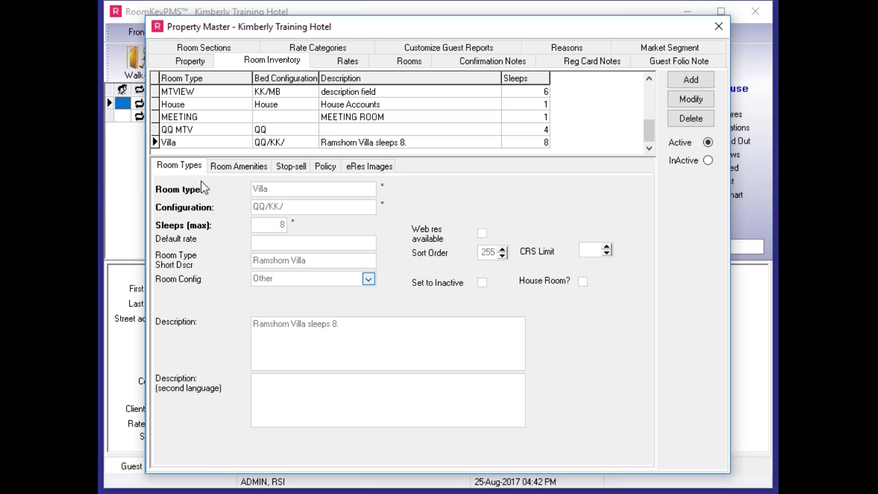
Step: Add a policy entry to the Villa room type and set its code to RAMSHORN GTD
click(325, 166)
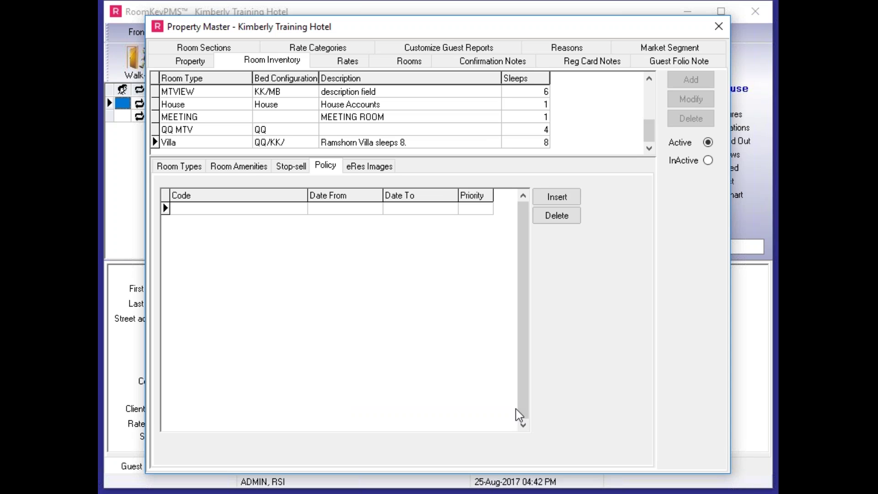
click(562, 198)
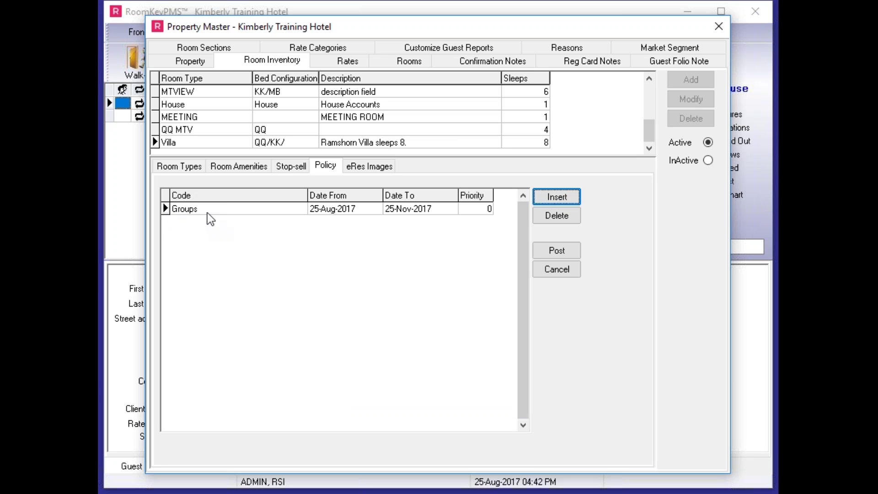
click(270, 208)
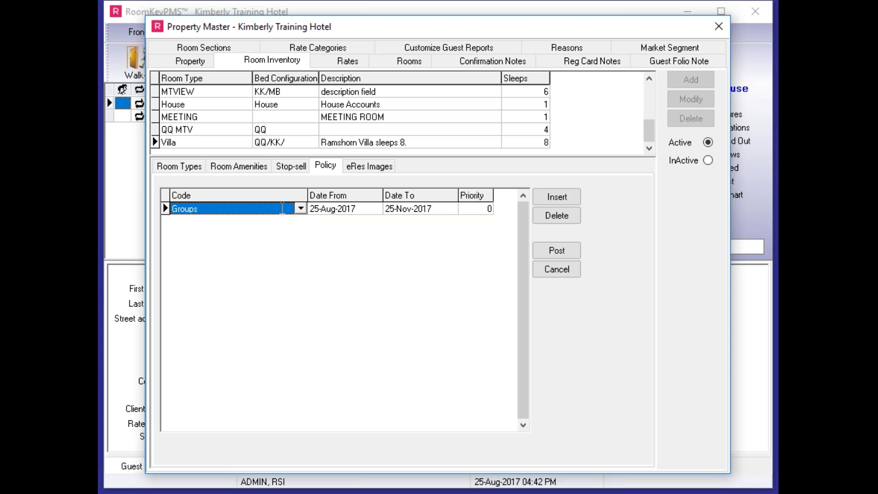
click(301, 208)
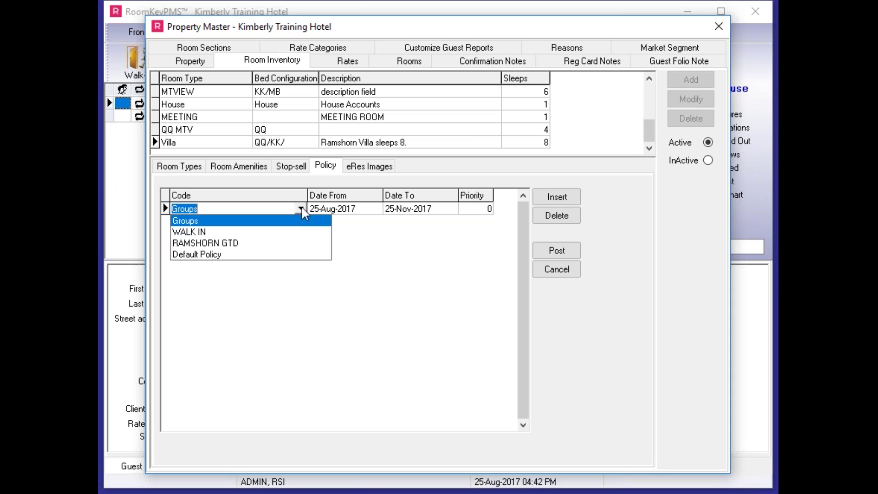
click(206, 244)
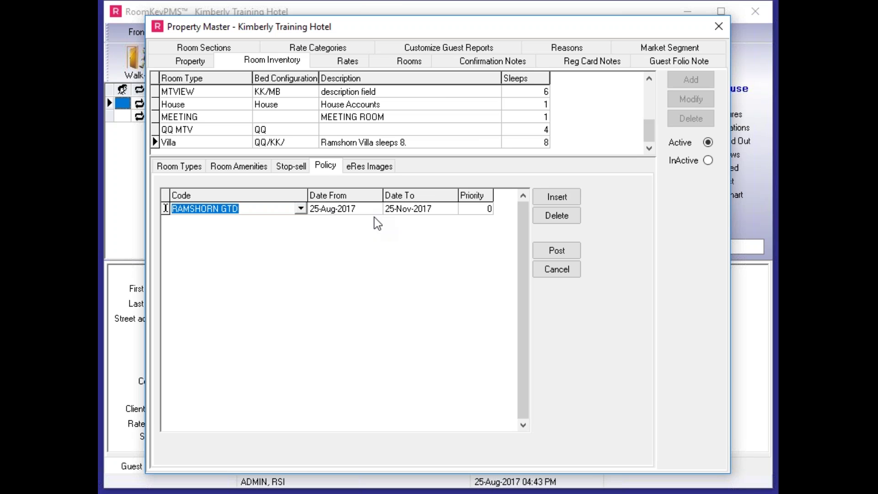
Step: Set the end date of the Villa's RAMSHORN GTD policy entry to 31-Mar-2018
click(452, 209)
click(451, 209)
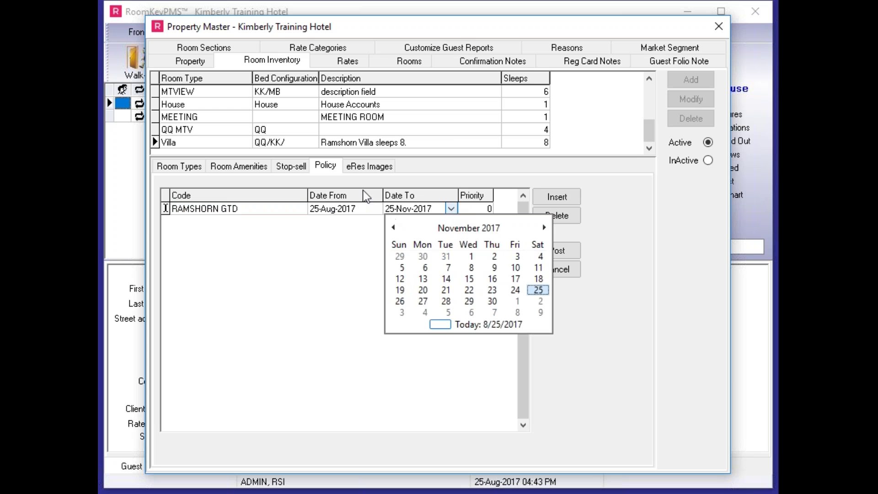
click(543, 228)
click(544, 229)
click(544, 229)
click(543, 229)
click(543, 229)
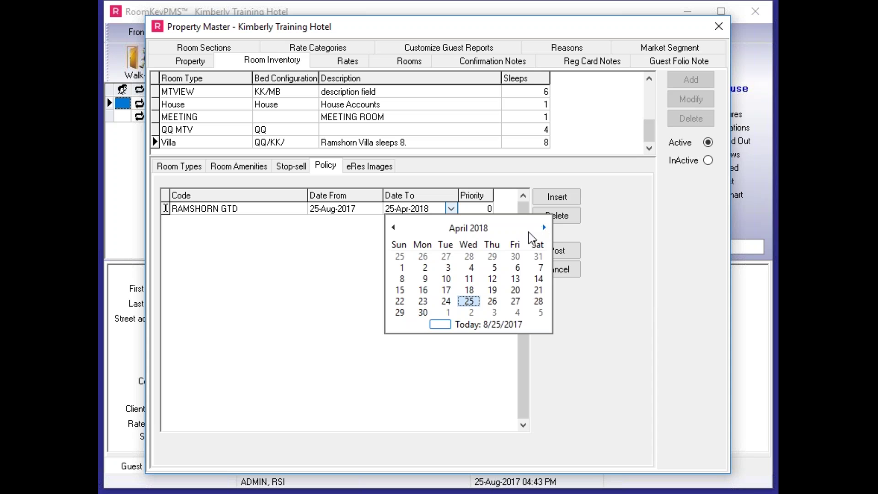
click(538, 257)
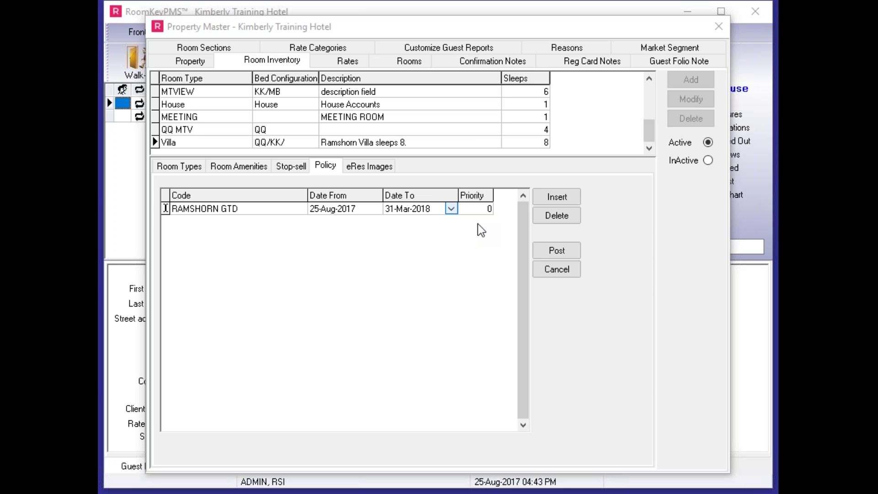
Step: Set the RAMSHORN GTD policy entry's priority to 0 and post the entry
click(482, 209)
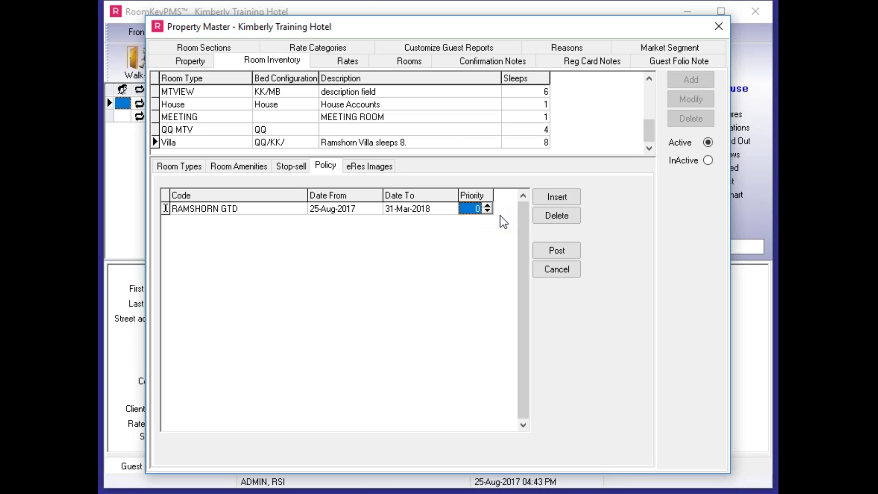
click(487, 206)
key(Delete)
text(0)
click(567, 250)
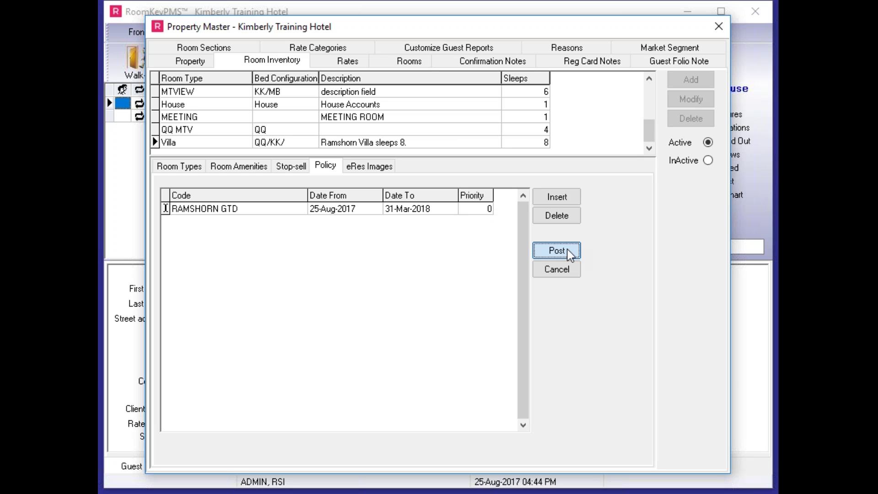